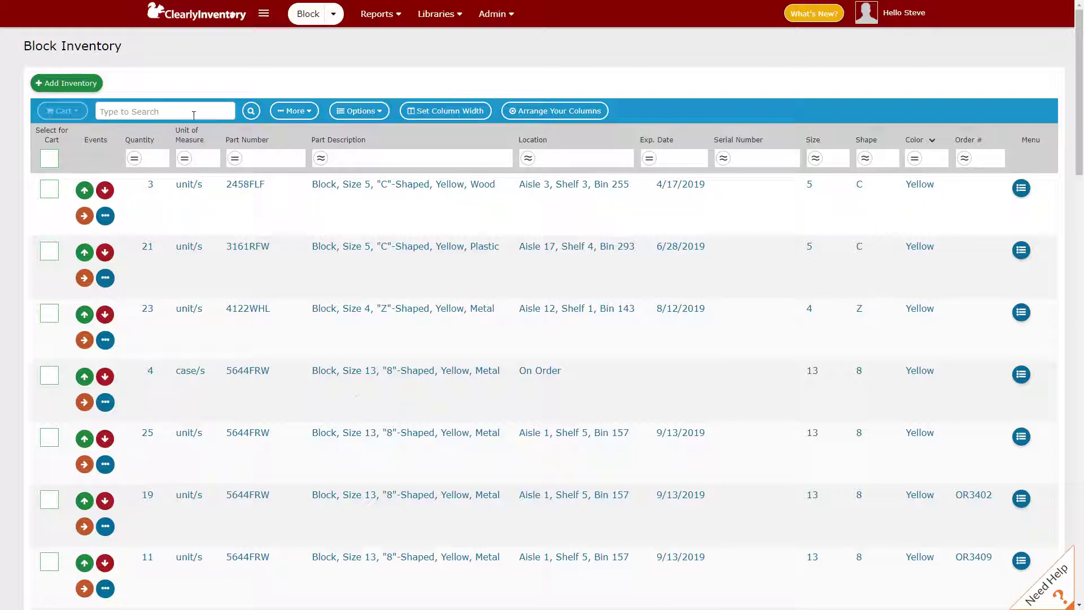
Search the Block Inventory for 'Red', scroll through the red blocks, and select the term
left_click(159, 114)
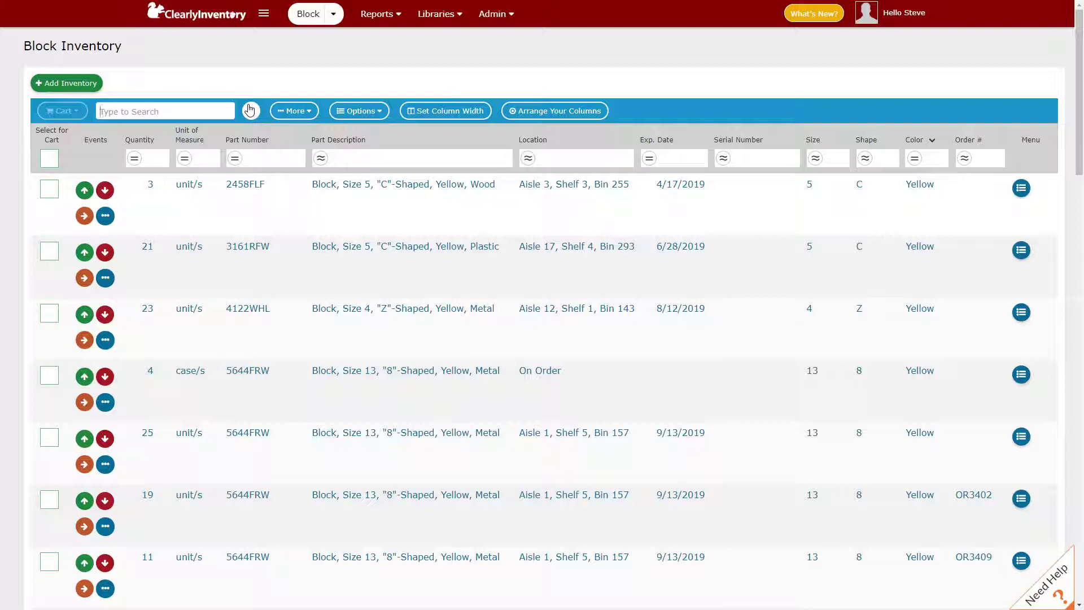
type("Red")
left_click(250, 110)
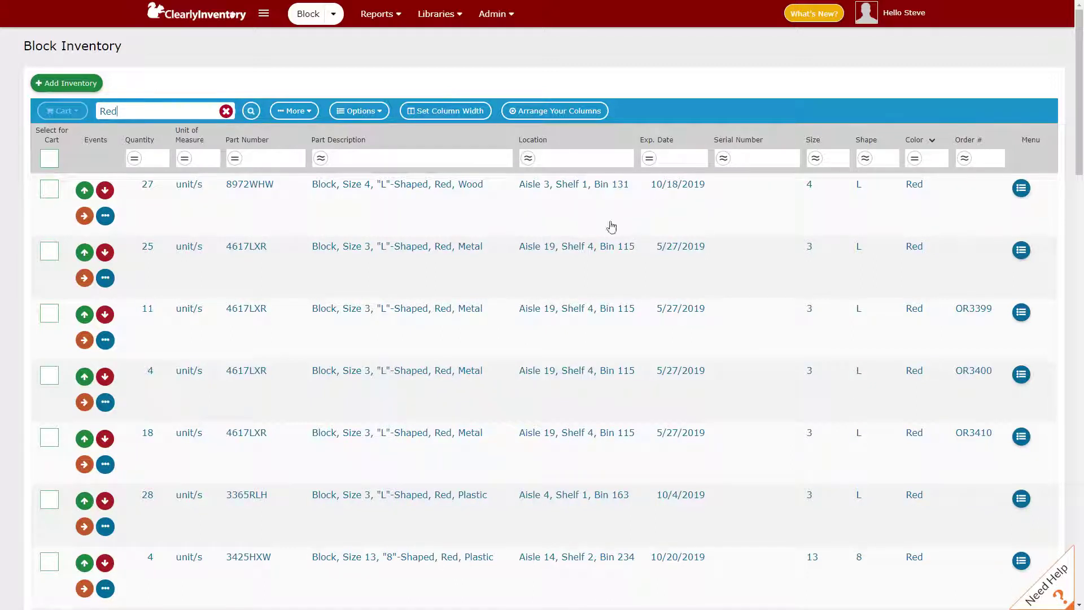
scroll(767, 253, "down", 1)
scroll(766, 254, "down", 8)
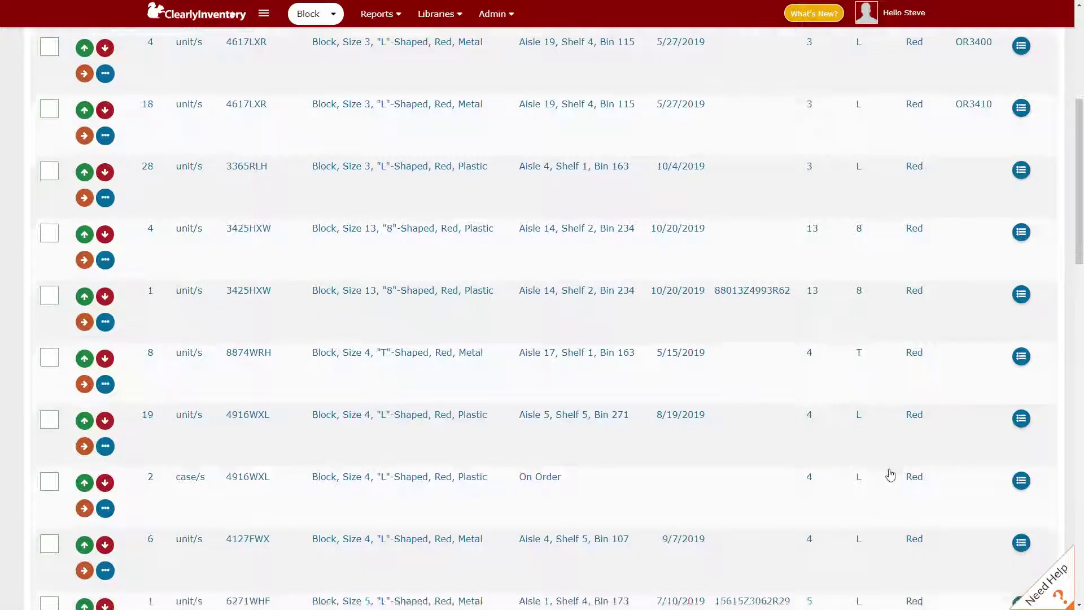
scroll(915, 491, "down", 9)
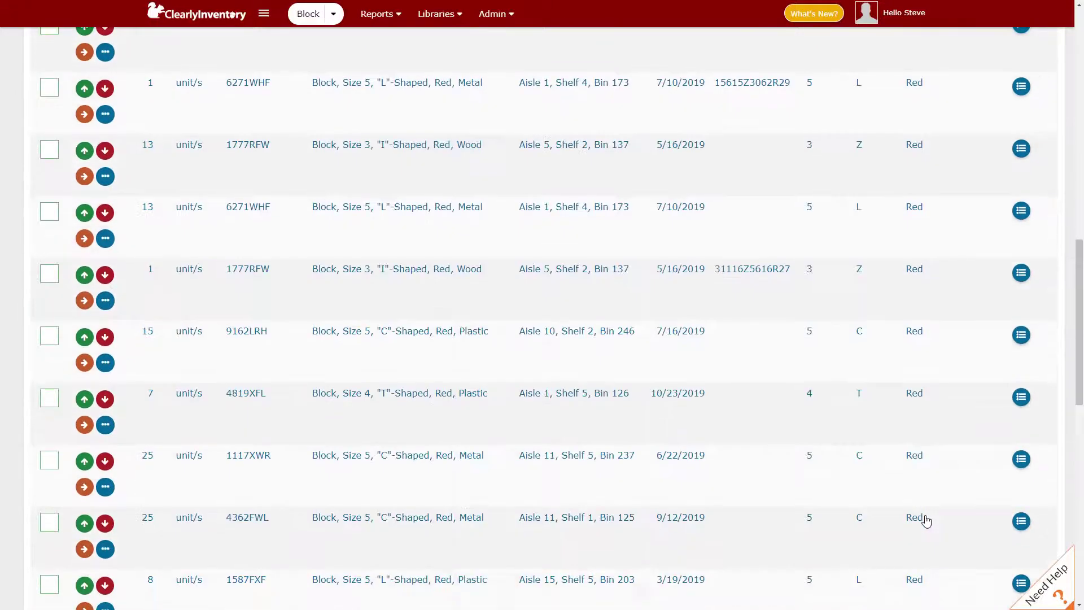
scroll(928, 518, "down", 3)
scroll(923, 501, "up", 16)
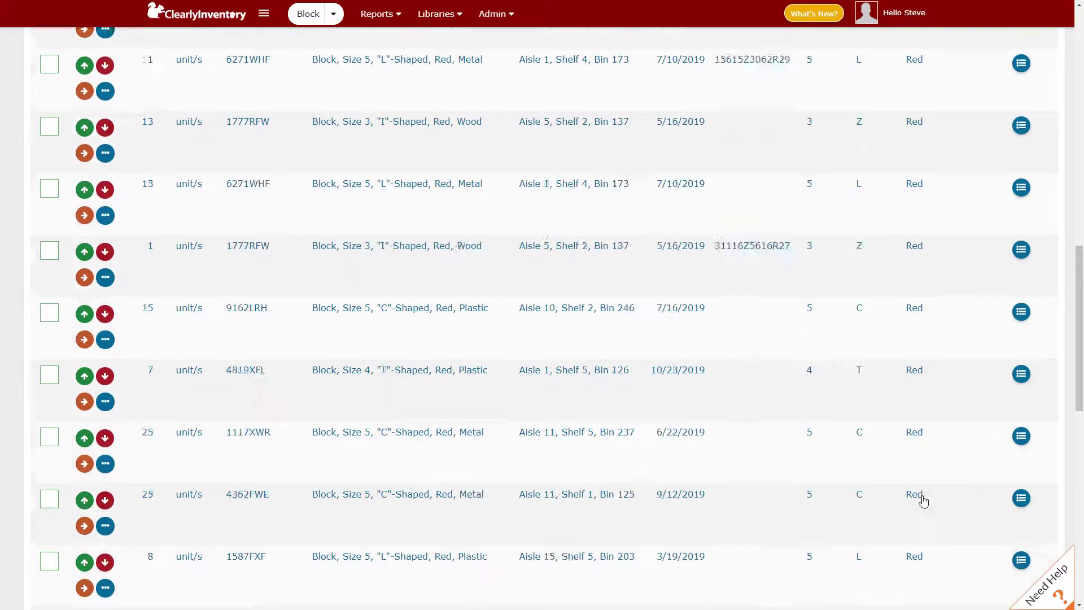
scroll(922, 478, "up", 4)
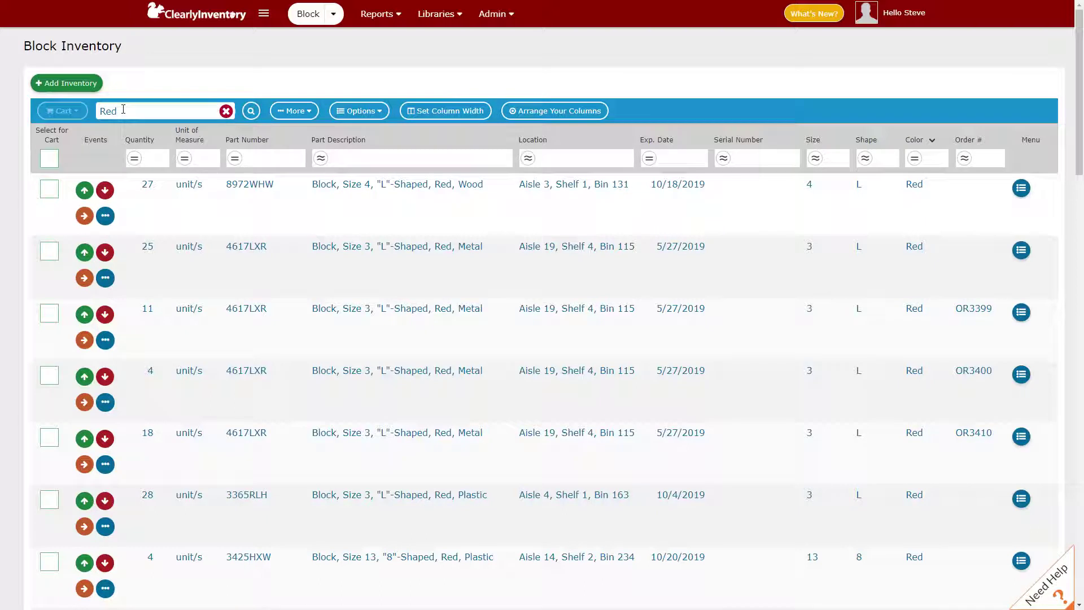
left_click_drag(123, 113, 101, 110)
Replace the search term with 4, then delete it so the search box is empty
type("4")
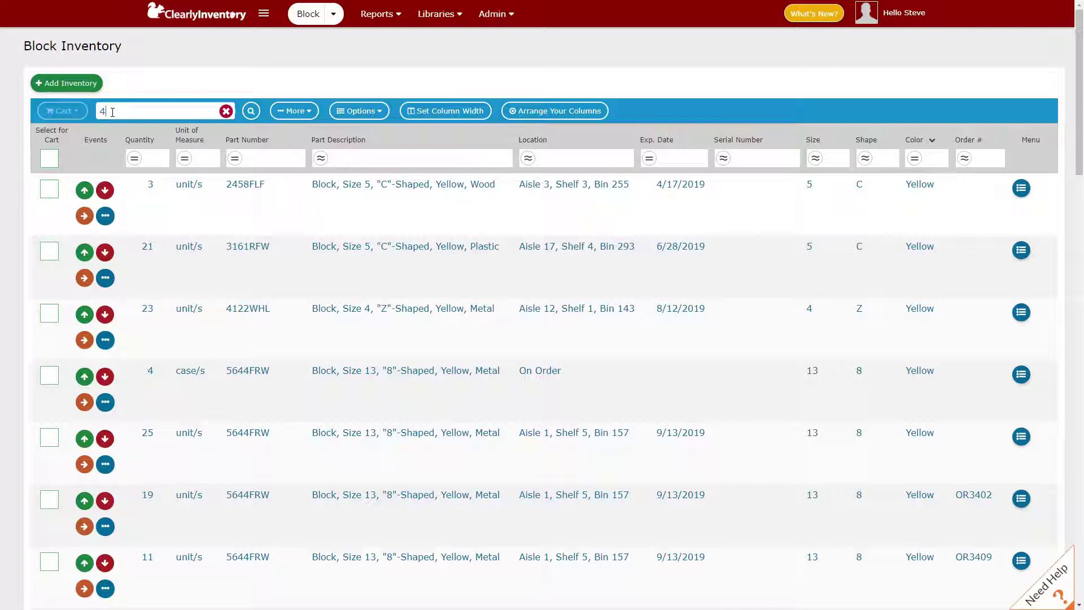
key("BackSpace")
Search for 'Red' and set the Size filter to 4, leaving 149 red size-4 blocks
type("Red")
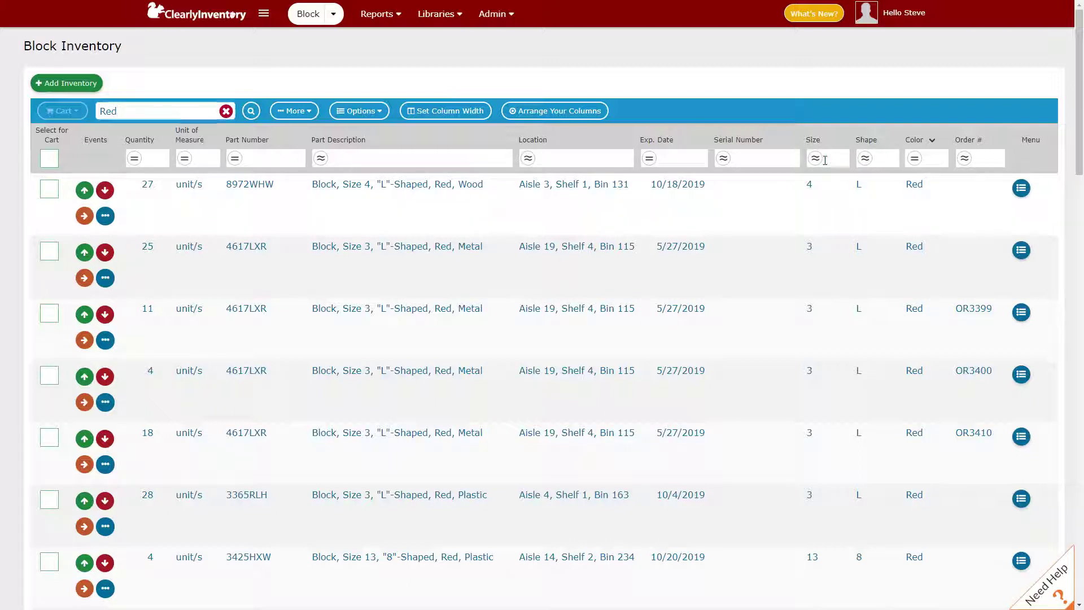
type("4")
key("Return")
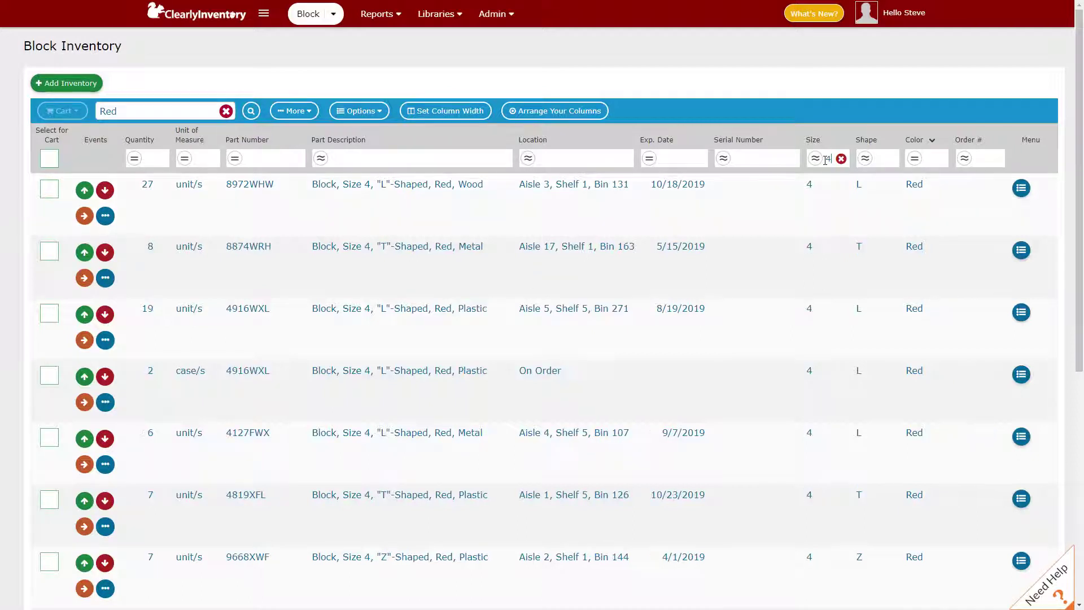
scroll(828, 226, "down", 5)
scroll(830, 312, "down", 2)
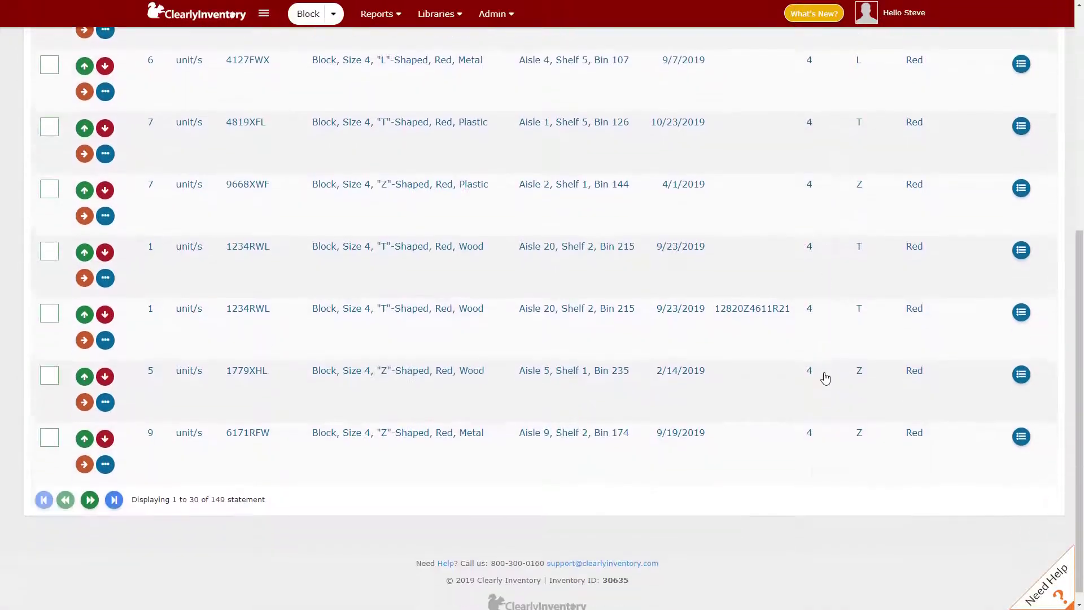
scroll(817, 398, "up", 6)
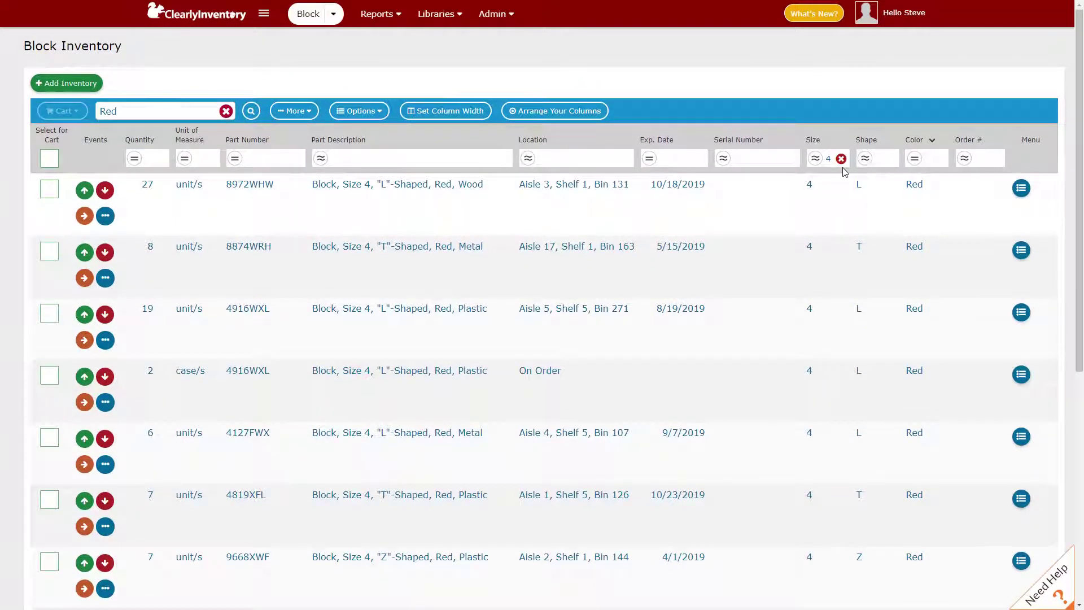
Clear the Size filter and search term, then filter the Color column to Red
left_click(842, 158)
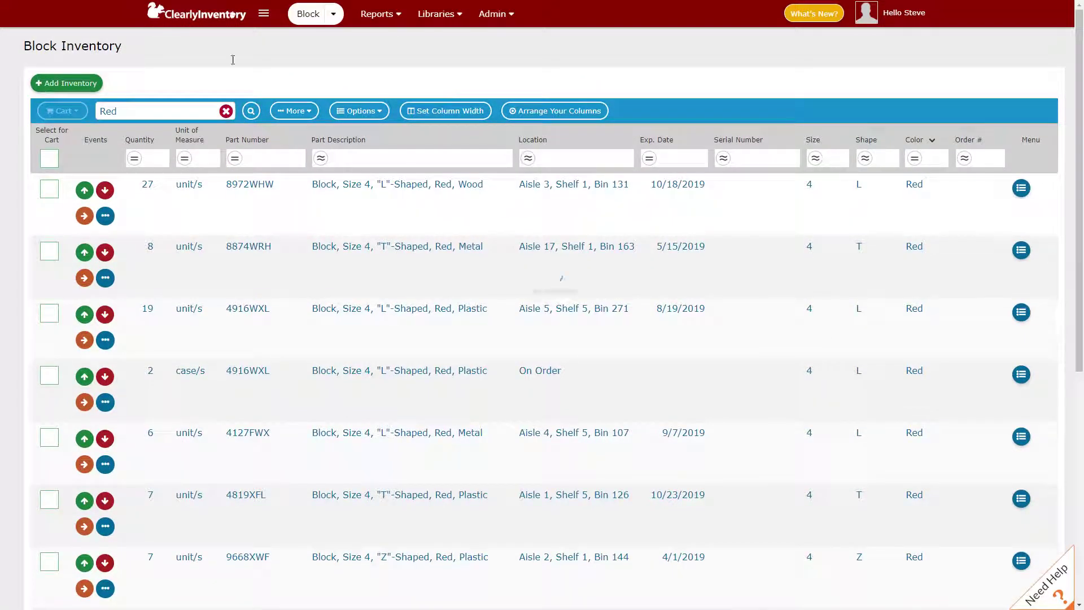
left_click(225, 111)
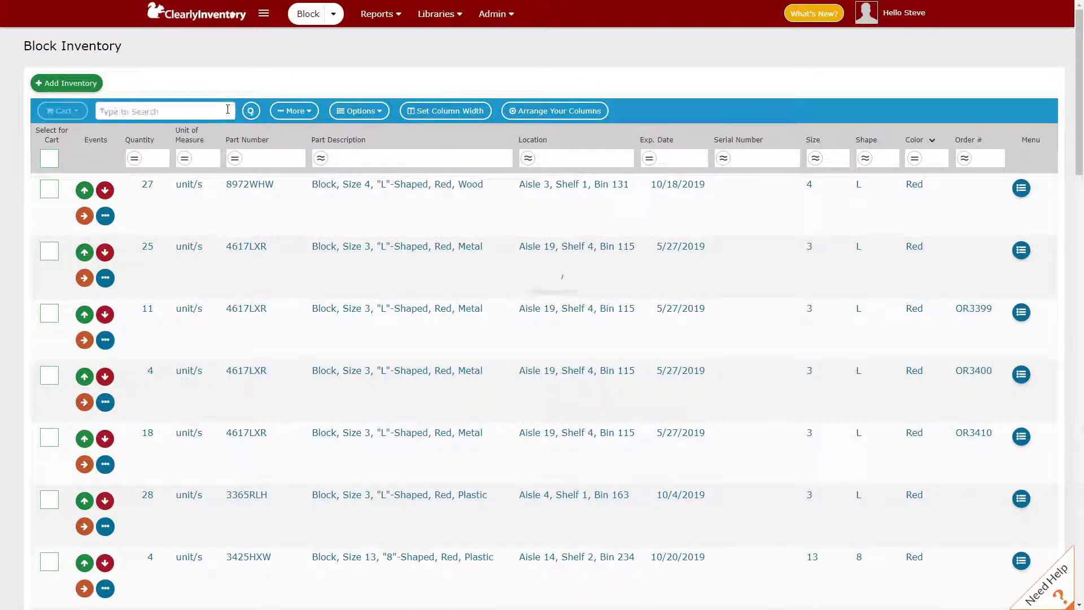
left_click(928, 161)
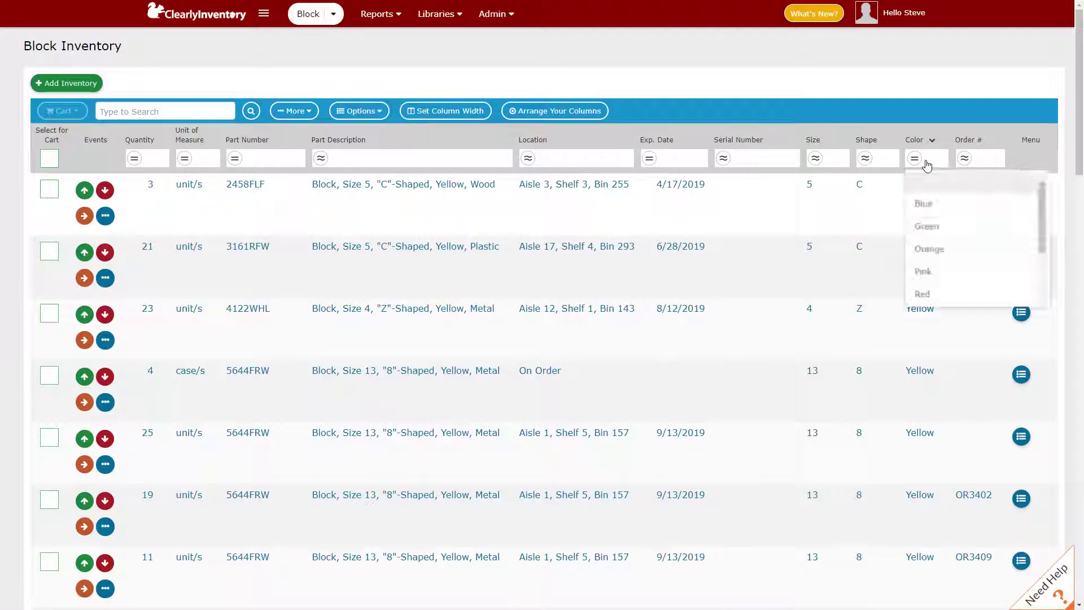
left_click(923, 300)
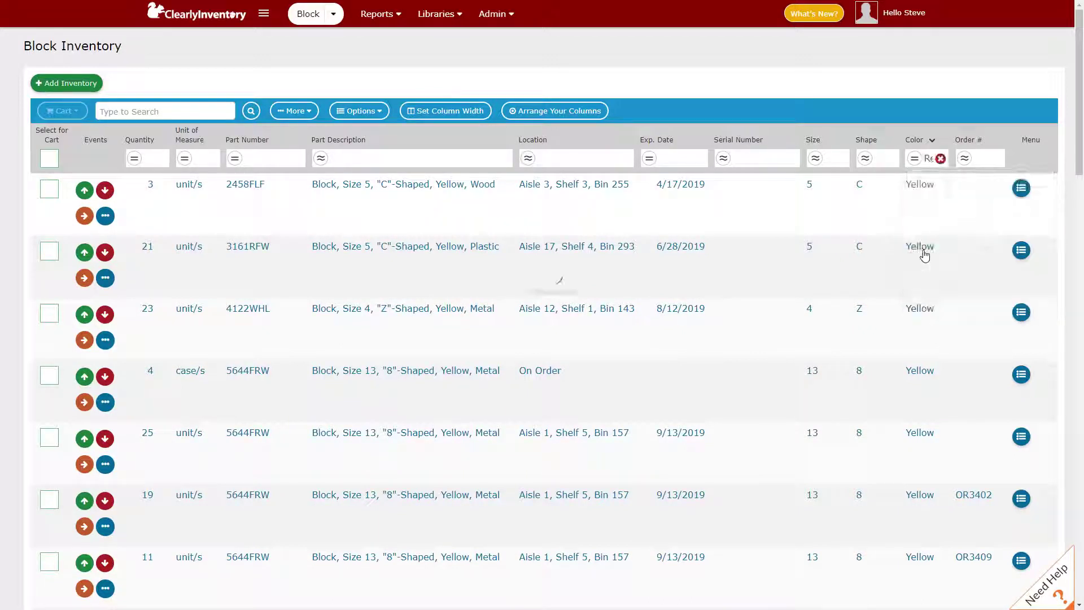
Add a Size filter of 4, then clear both the Size and Color filters
left_click(838, 161)
type("4")
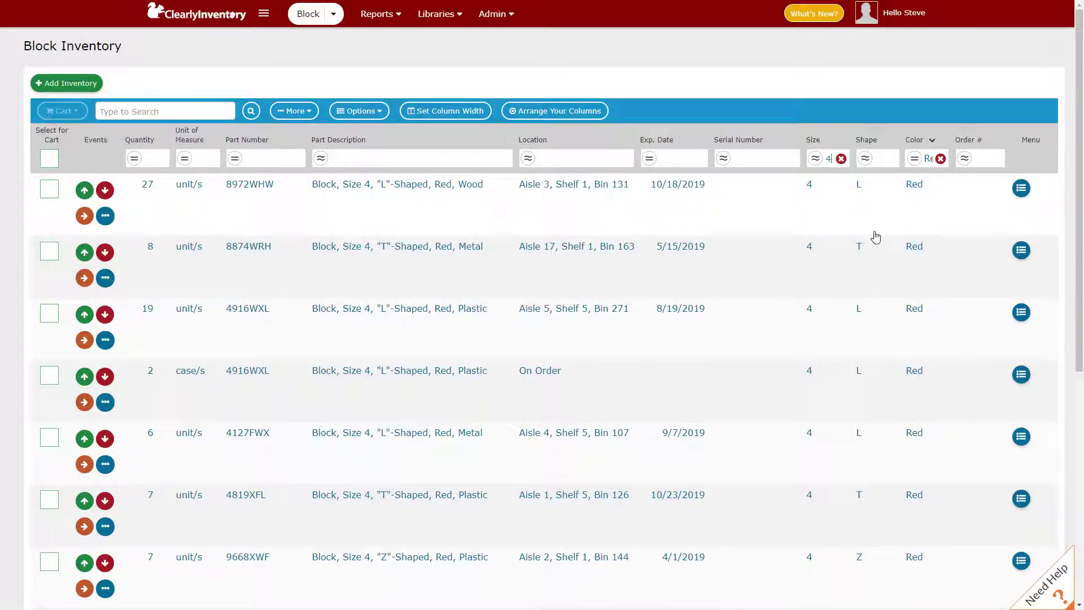
left_click(839, 159)
left_click(941, 159)
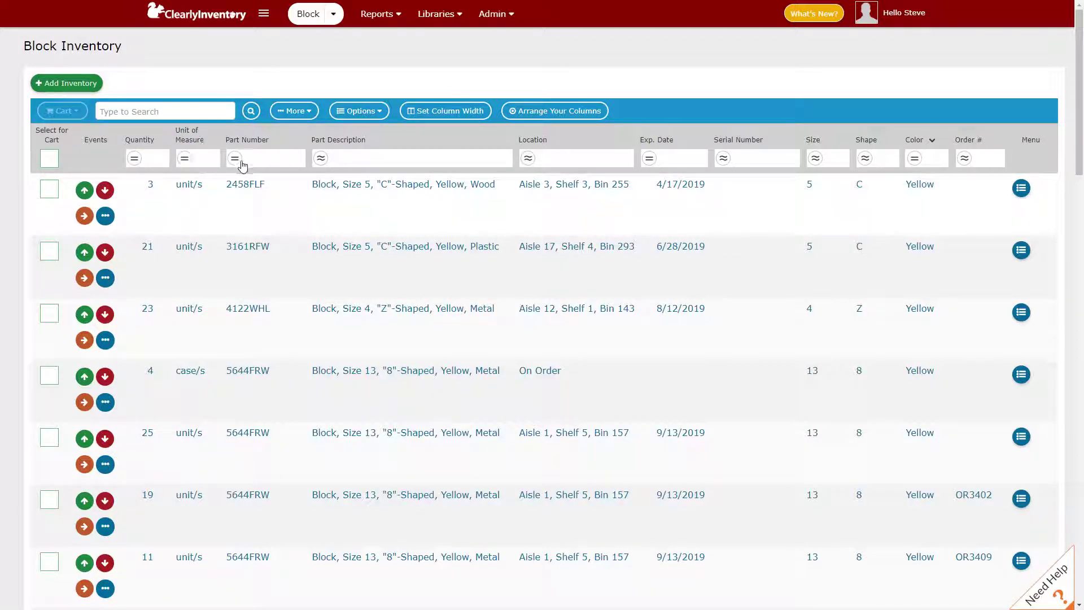
After checking the Description, Quantity and Exp. Date filter options, set Part Number's filter to Contains
left_click(321, 159)
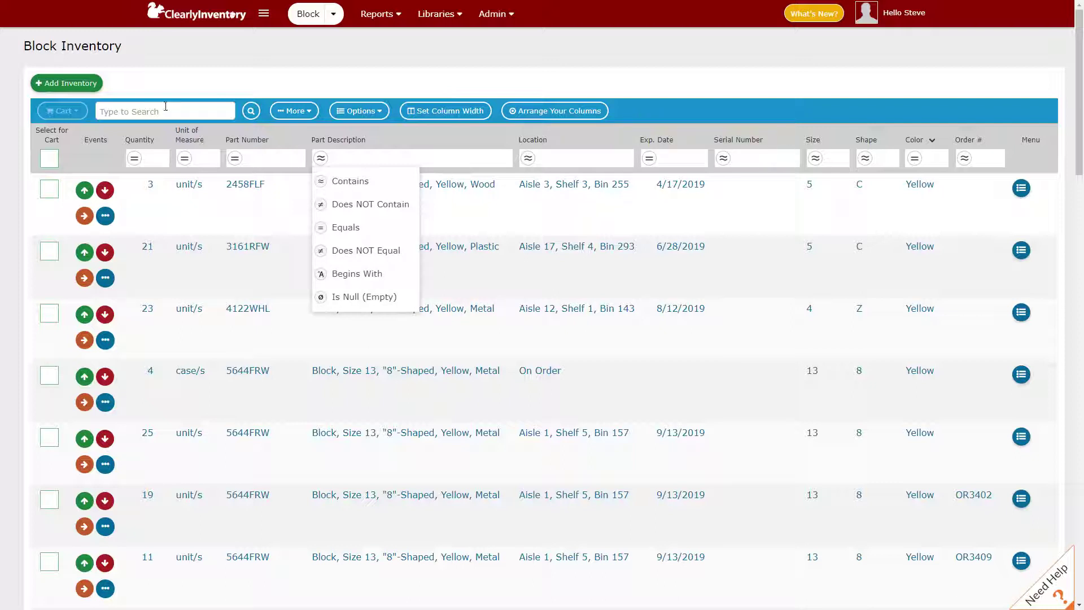
left_click(134, 159)
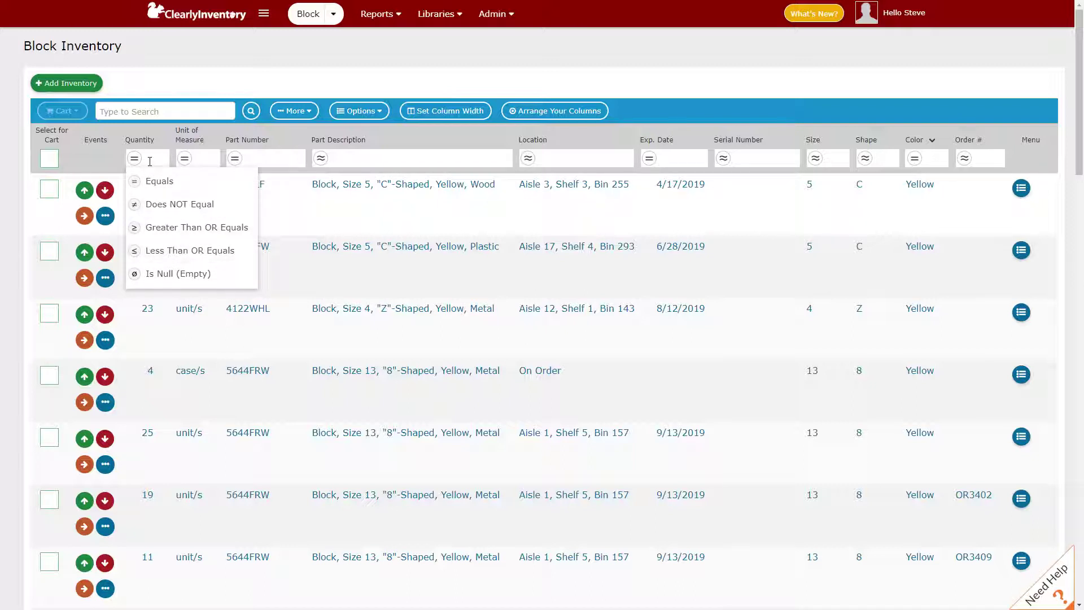
left_click(683, 158)
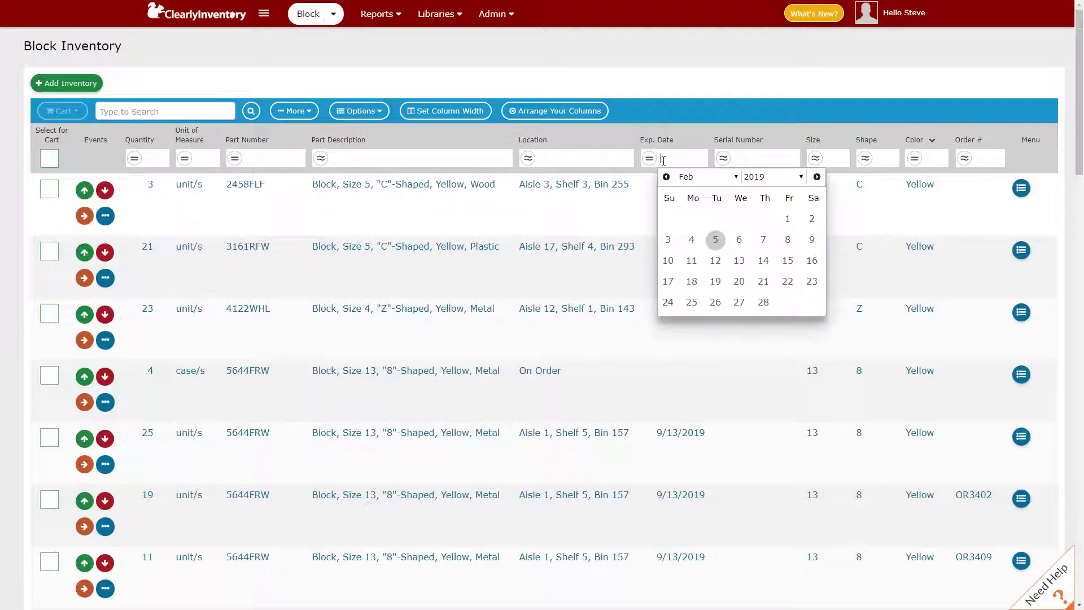
left_click(649, 159)
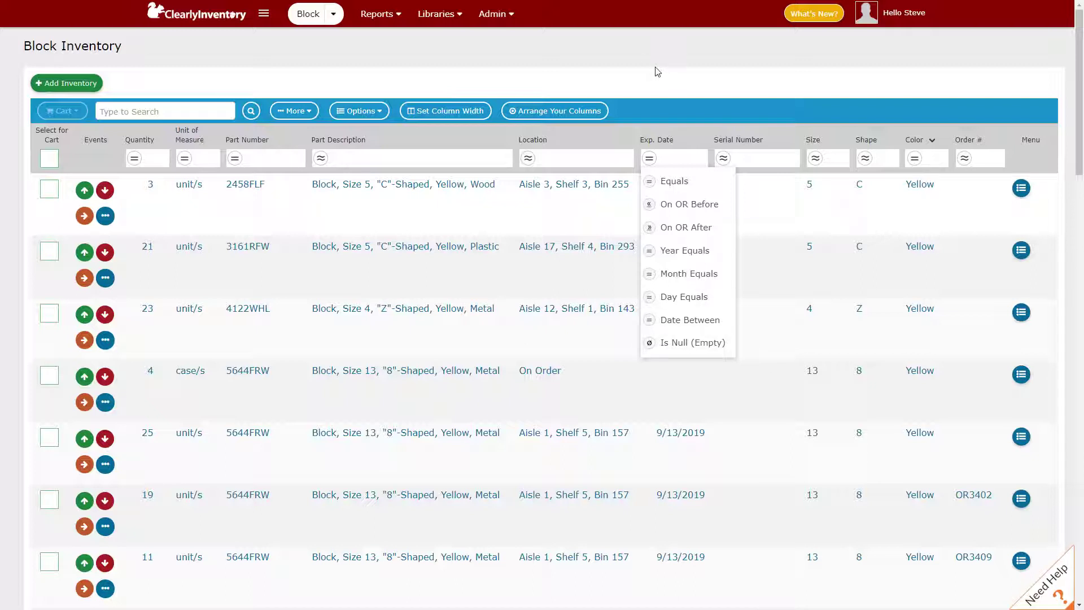
left_click(657, 144)
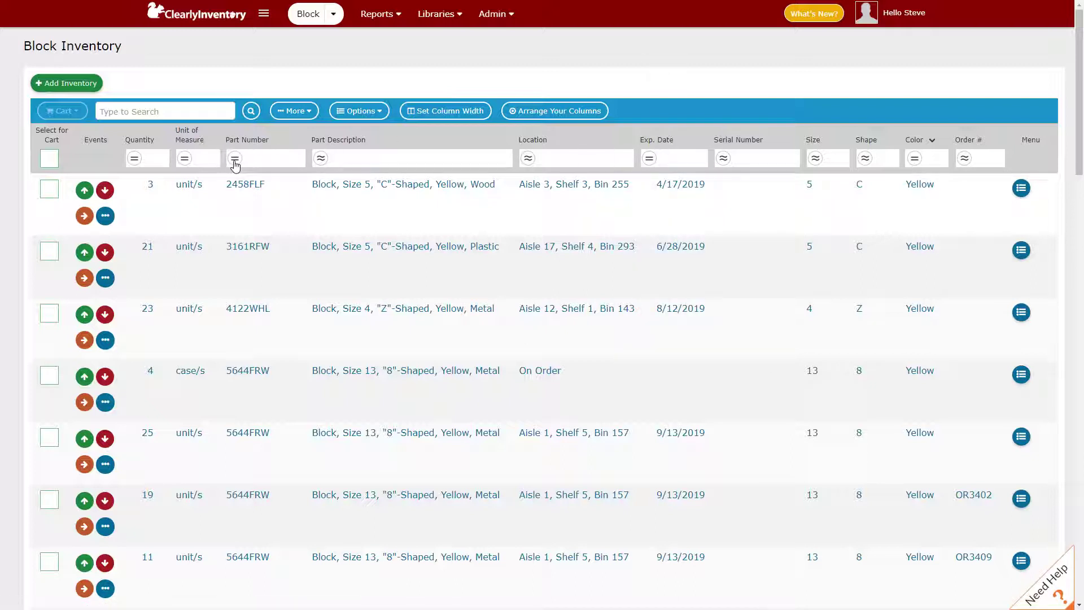
left_click(235, 161)
left_click(244, 183)
Filter the table to the third row's part description, then clear that filter
left_click(442, 315)
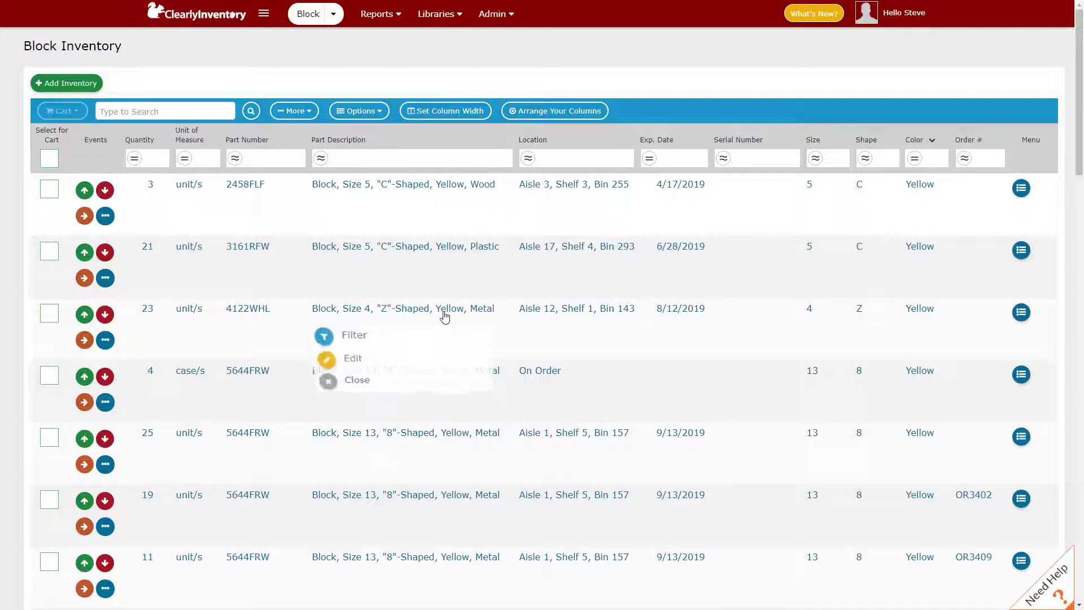
left_click(332, 338)
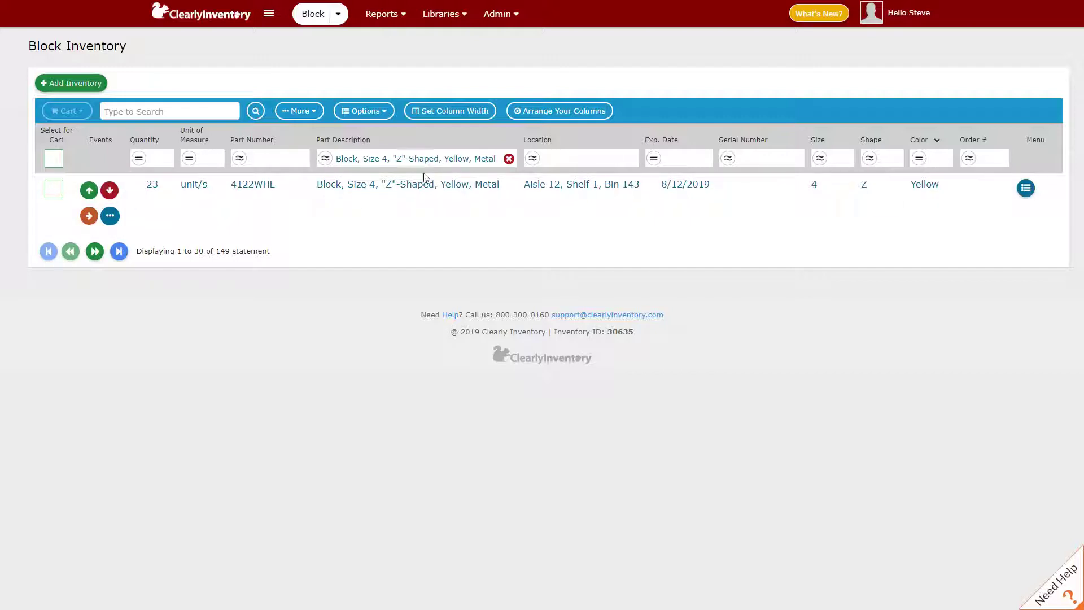
triple_click(337, 158)
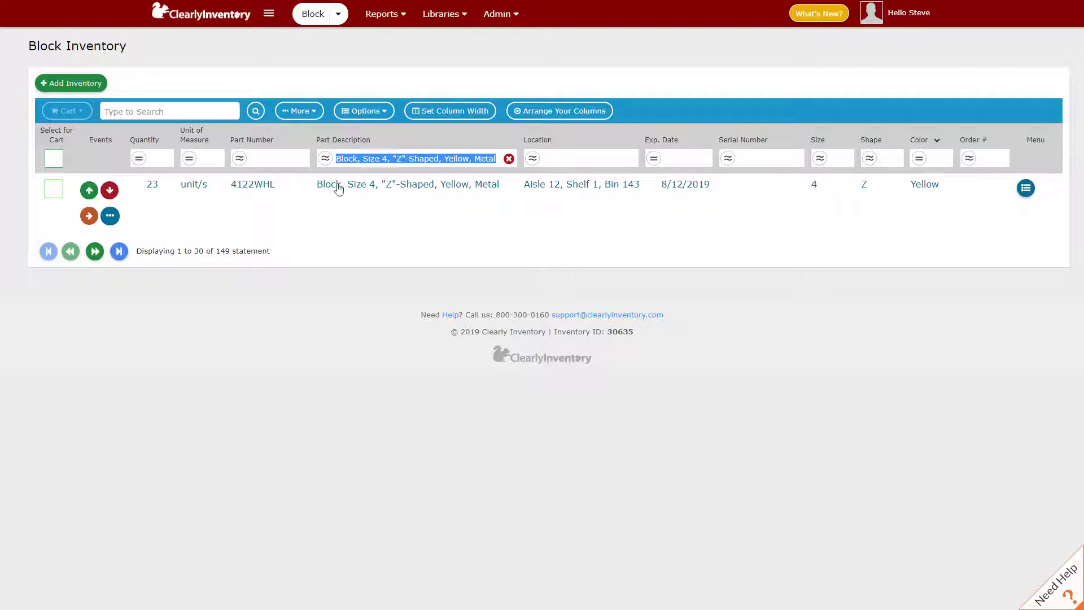
left_click(509, 159)
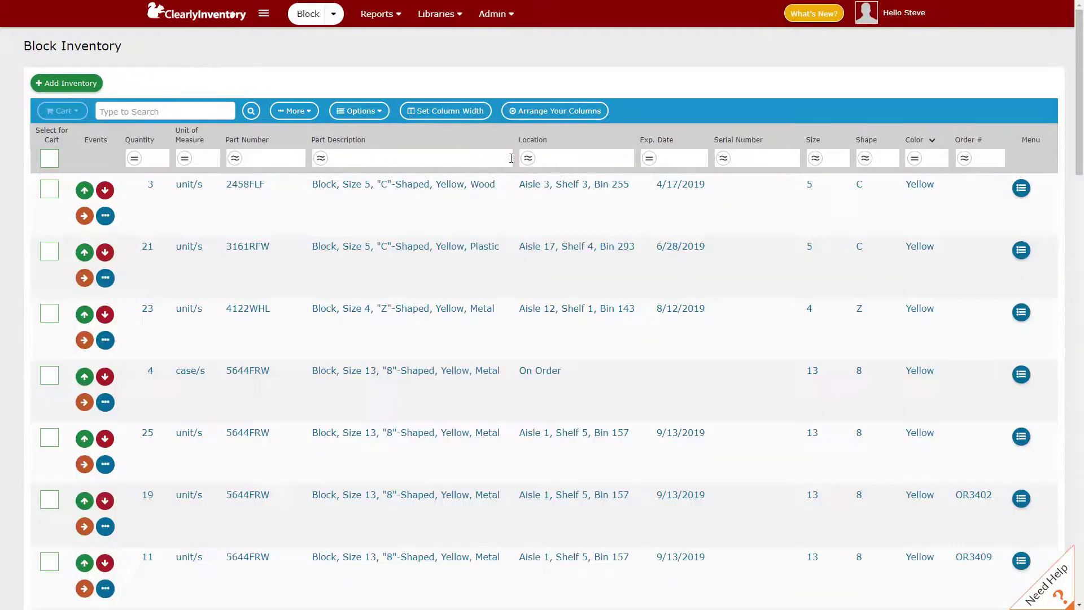
Filter the table to Yellow items, review them, then clear the Color filter
left_click(925, 251)
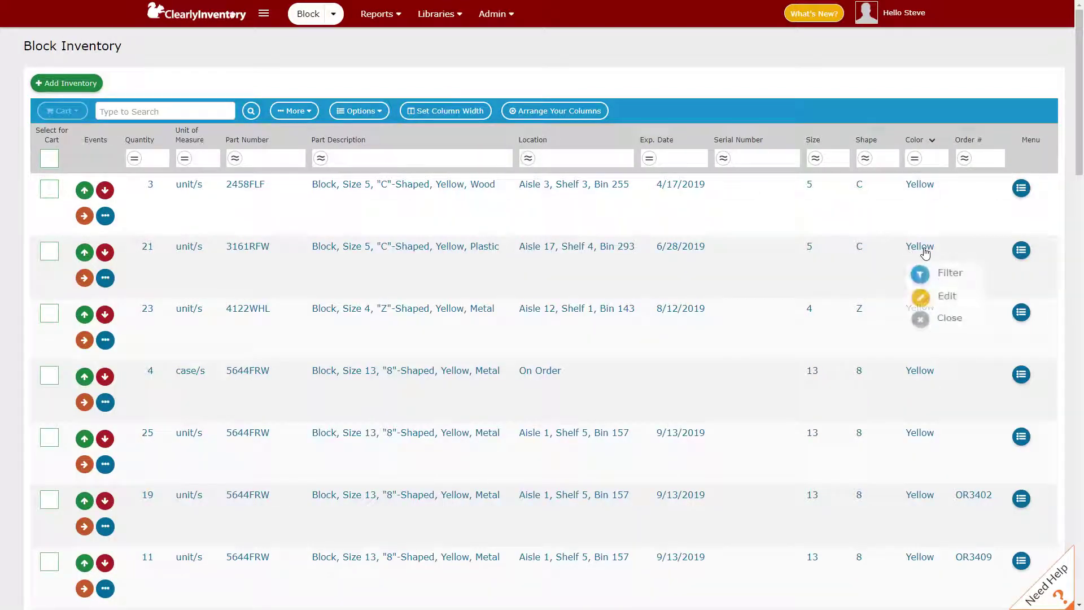
left_click(924, 273)
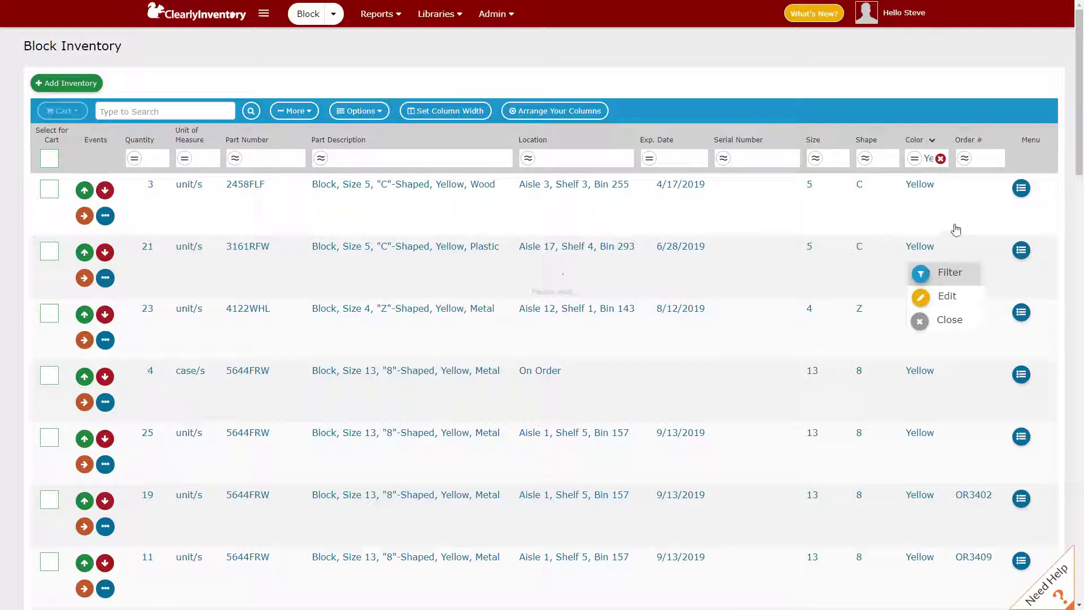
scroll(960, 237, "down", 5)
scroll(974, 254, "down", 6)
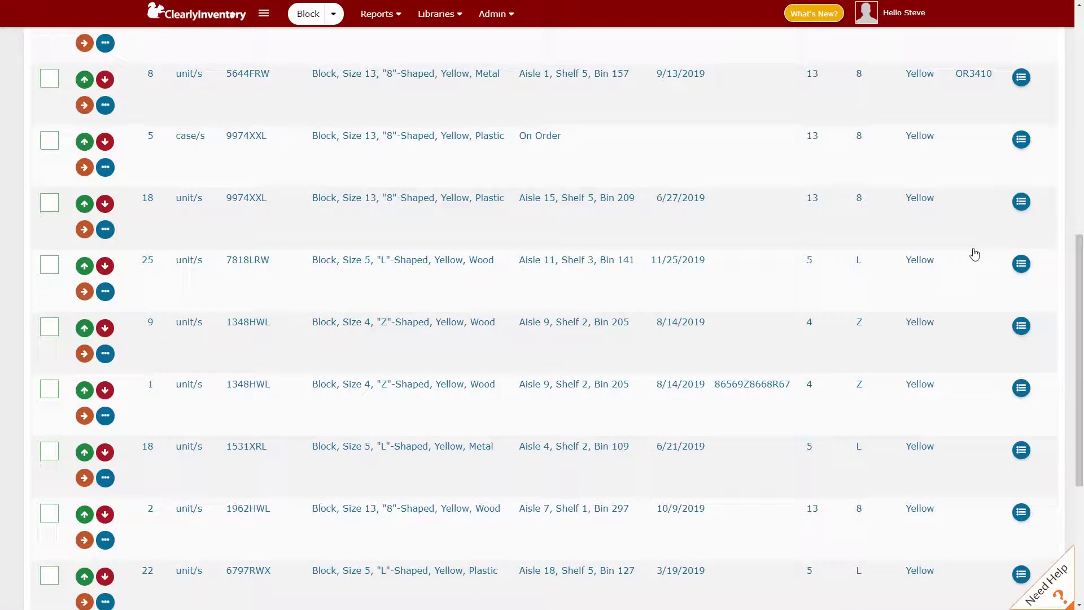
scroll(975, 255, "up", 12)
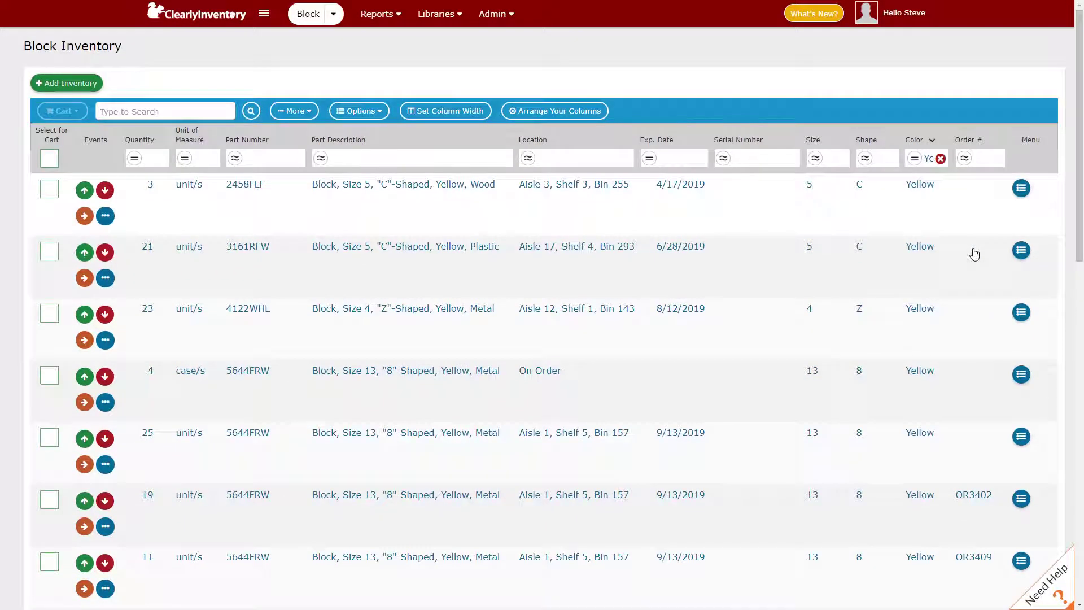
left_click(940, 159)
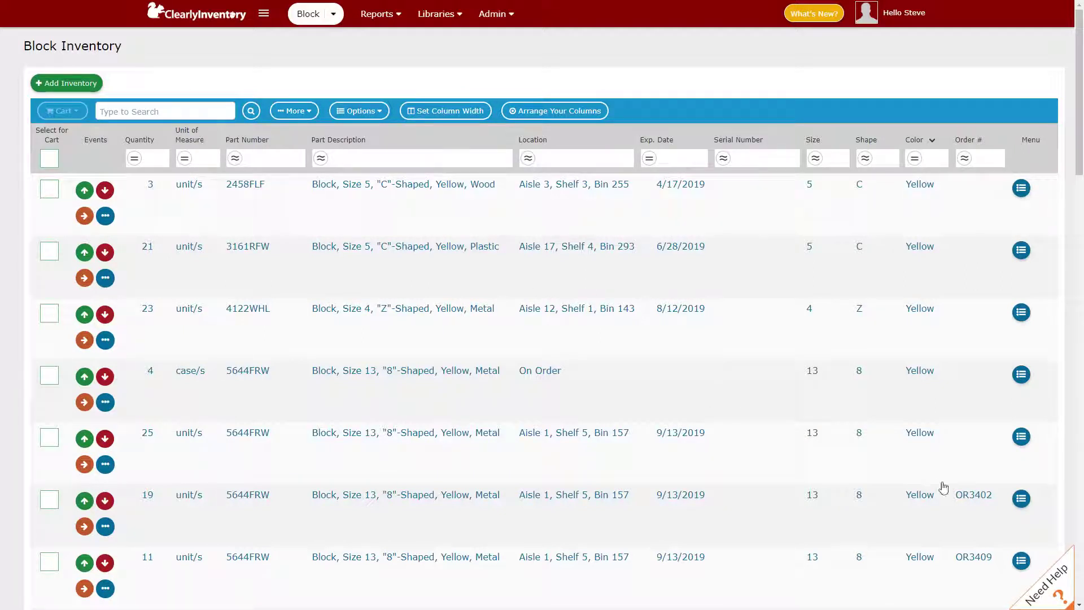
Filter the table to order OR3402 from one of its Order # cells
left_click(987, 505)
left_click(969, 523)
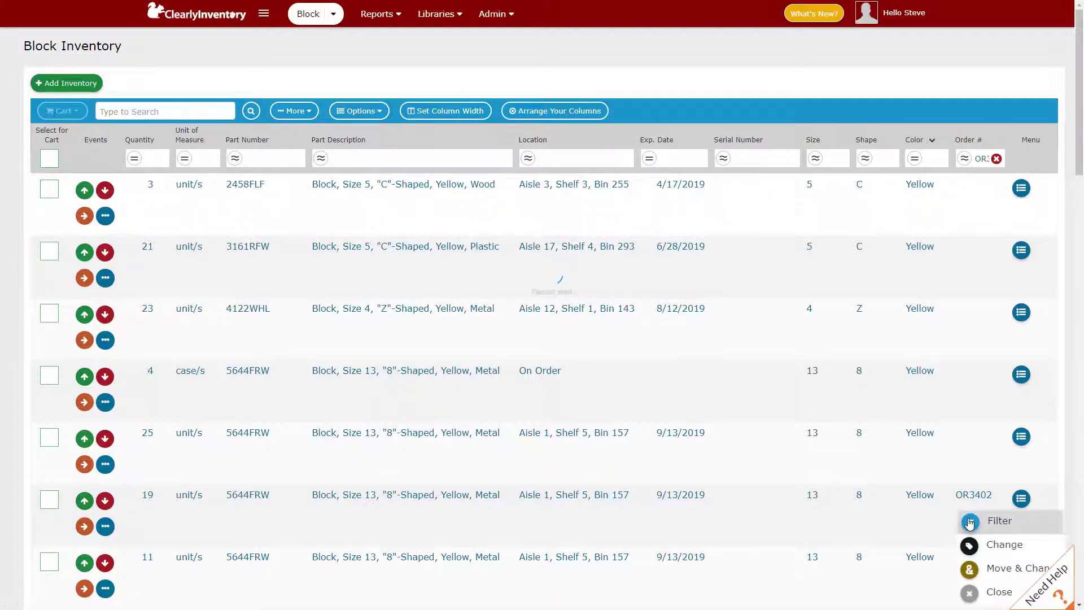
scroll(980, 424, "down", 1)
scroll(1004, 384, "up", 1)
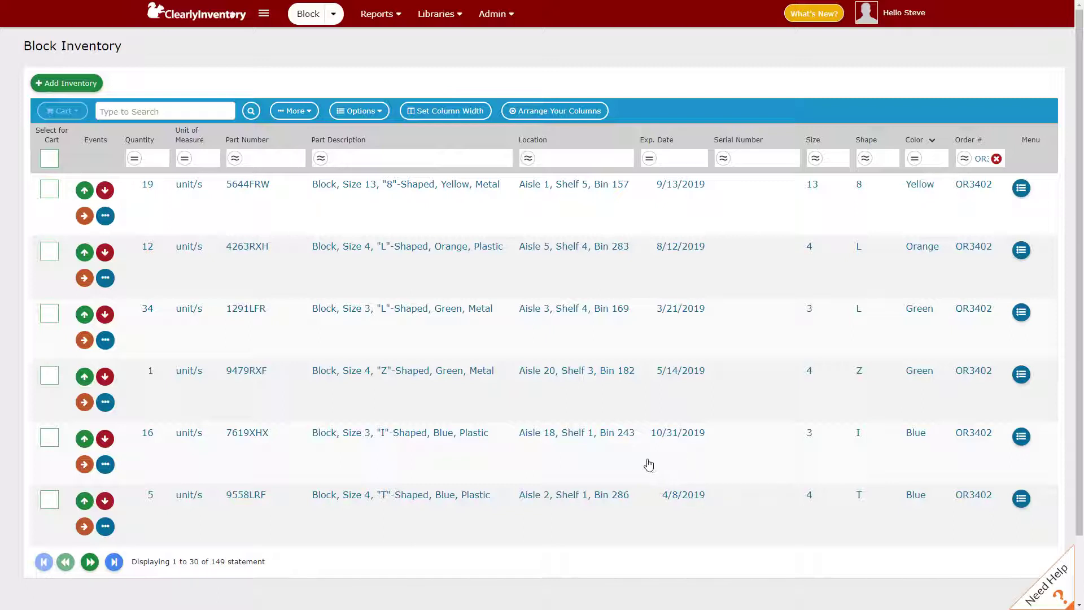
Try Location and Exp. Date sorts, sort by Part Number descending, then clear the Order # filter
left_click(533, 141)
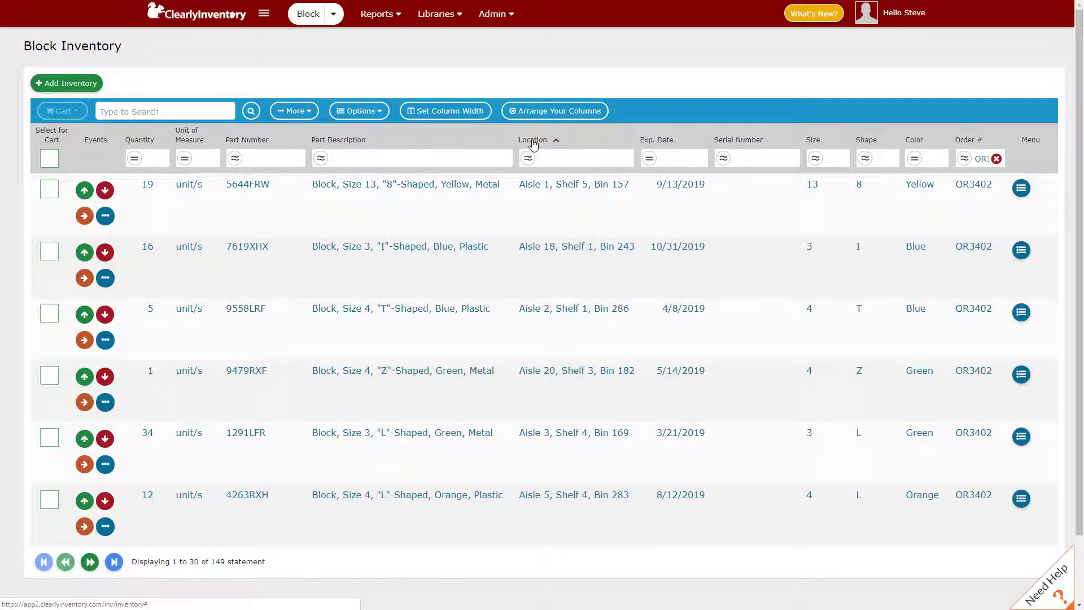
left_click(533, 141)
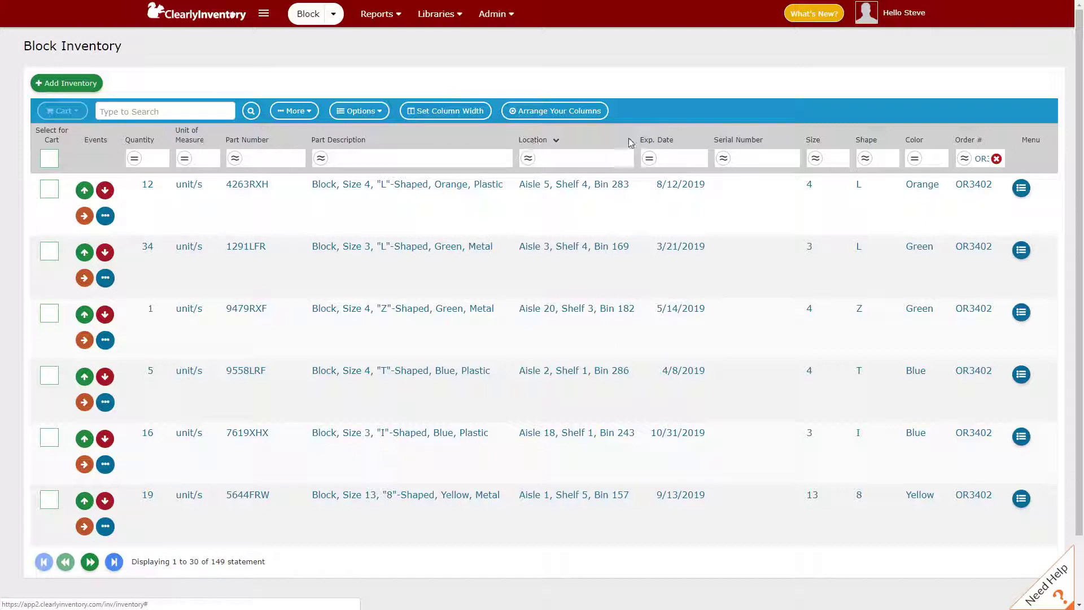
left_click(667, 141)
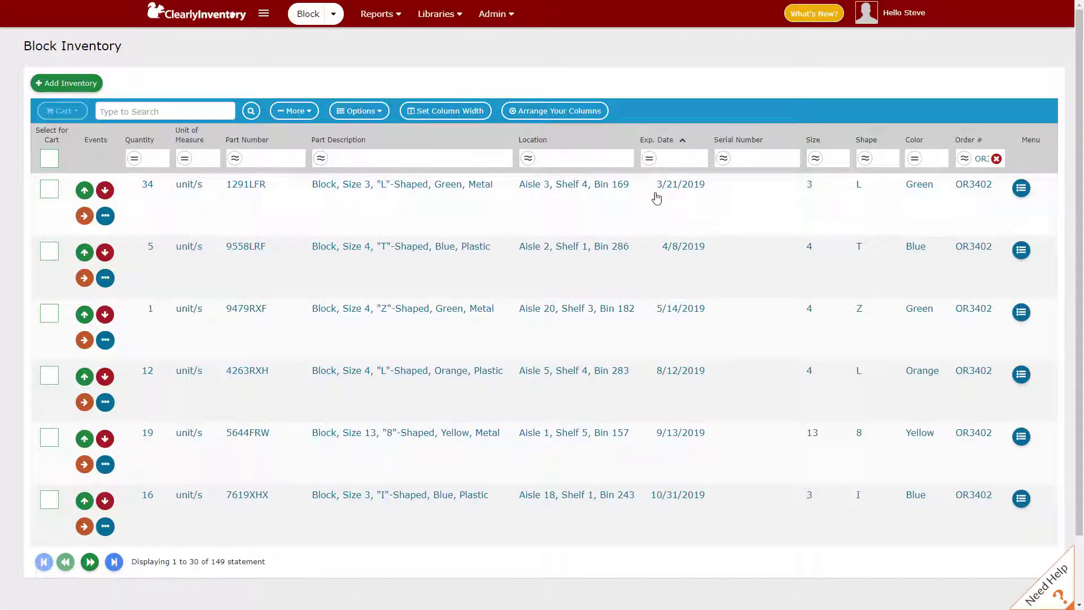
left_click(671, 143)
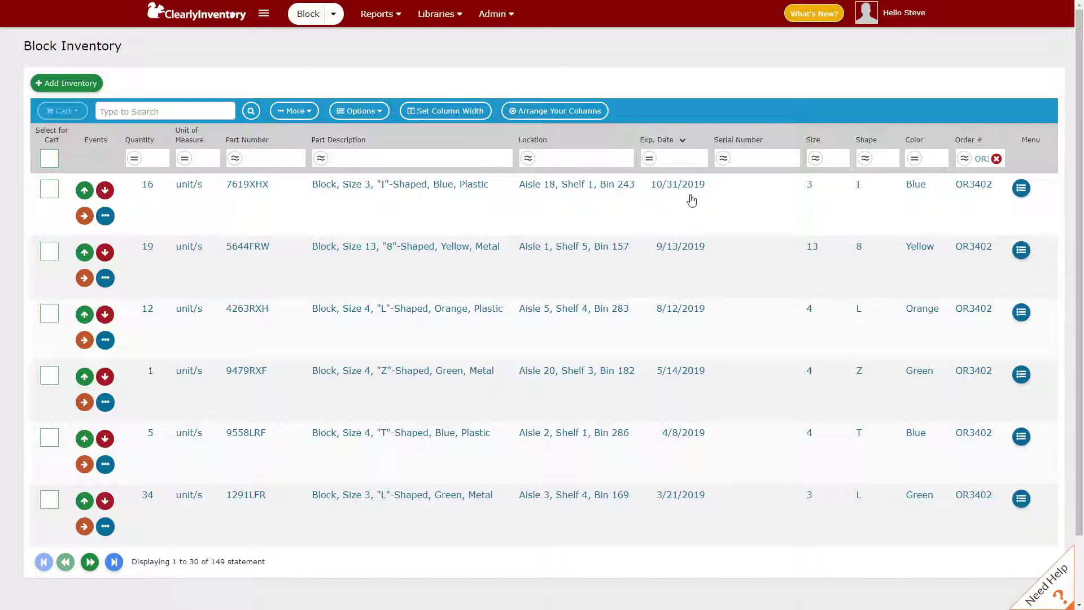
left_click(666, 141)
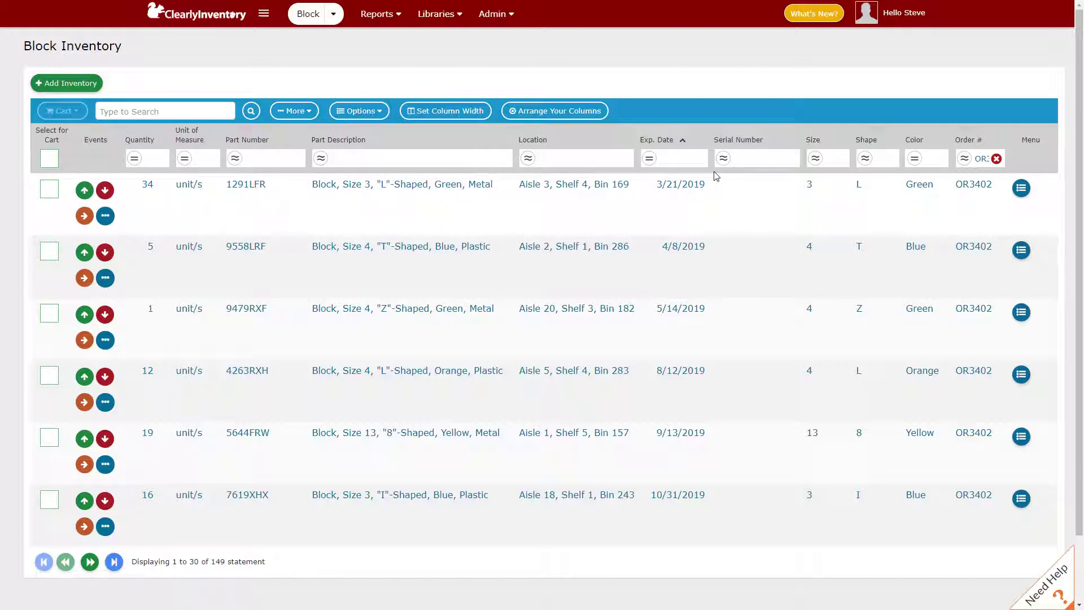
left_click(247, 147)
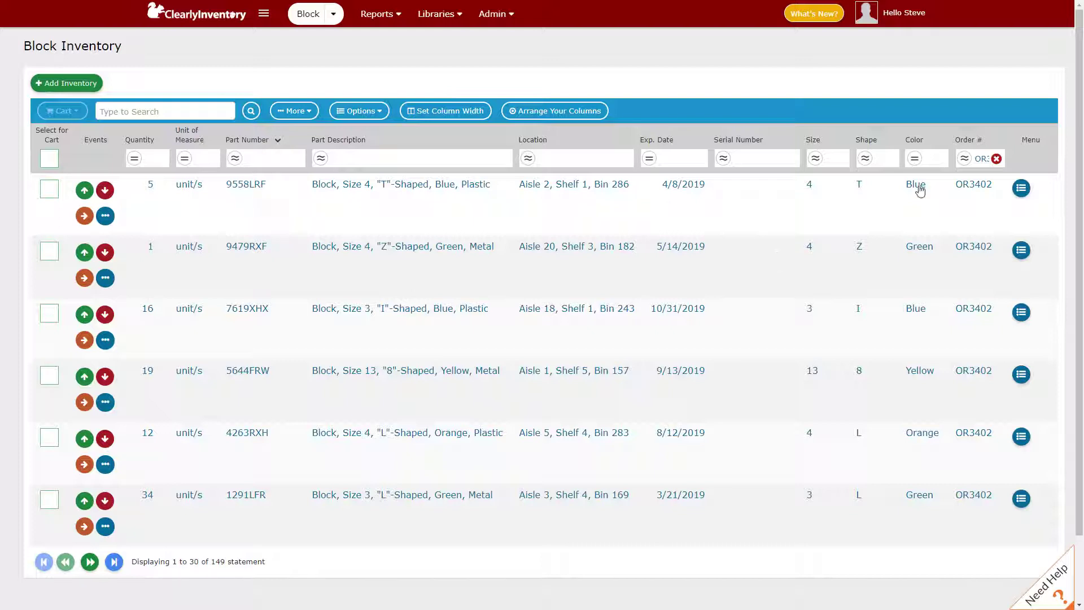
left_click(997, 159)
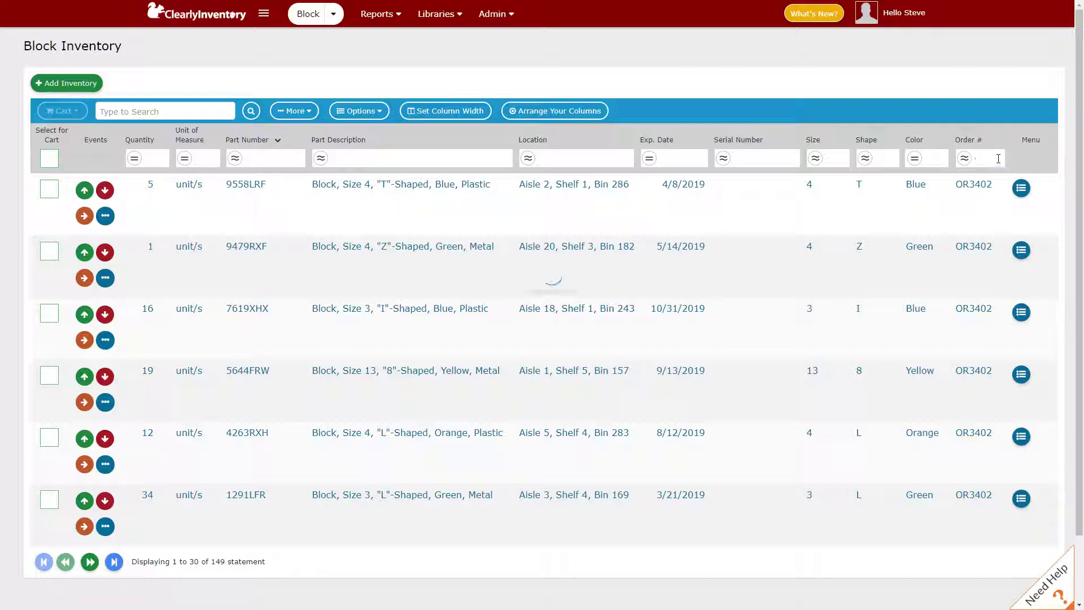